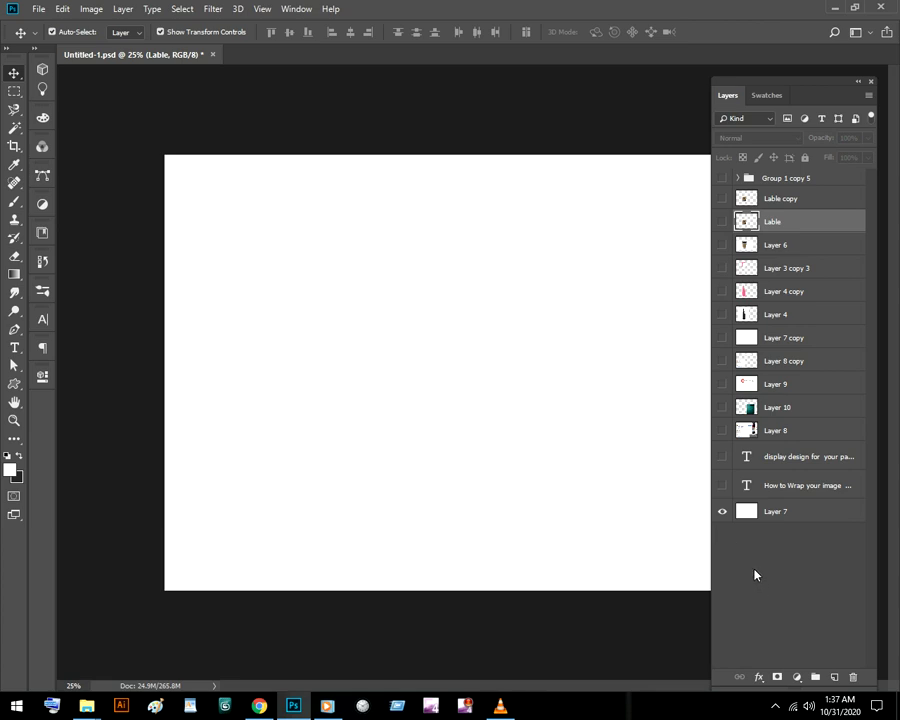
Briefly show, then hide again, the How to Wrap title and display design text layers
click(722, 486)
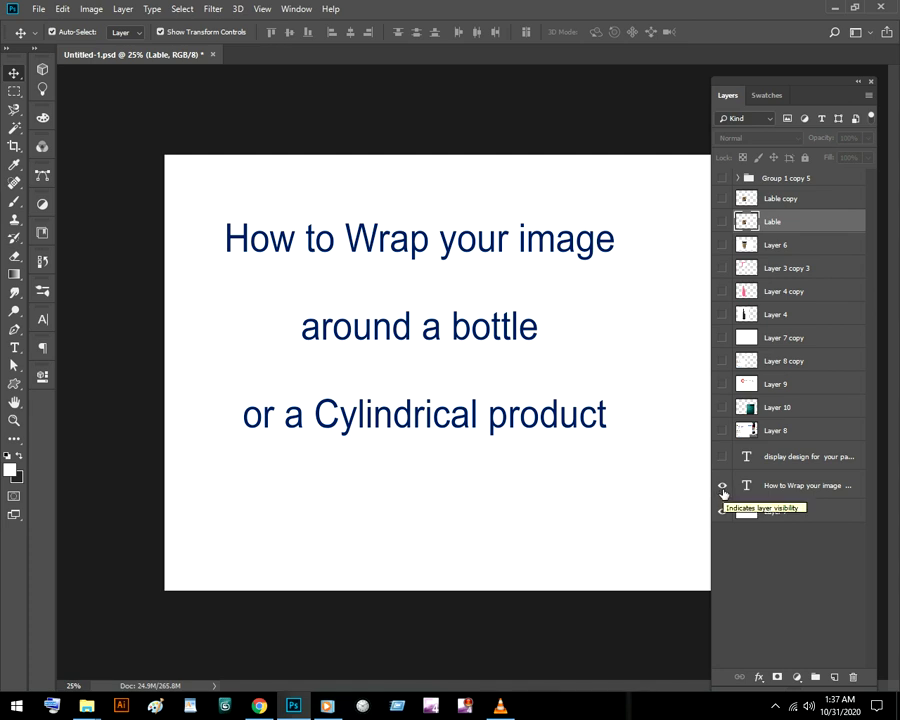
click(723, 487)
click(723, 457)
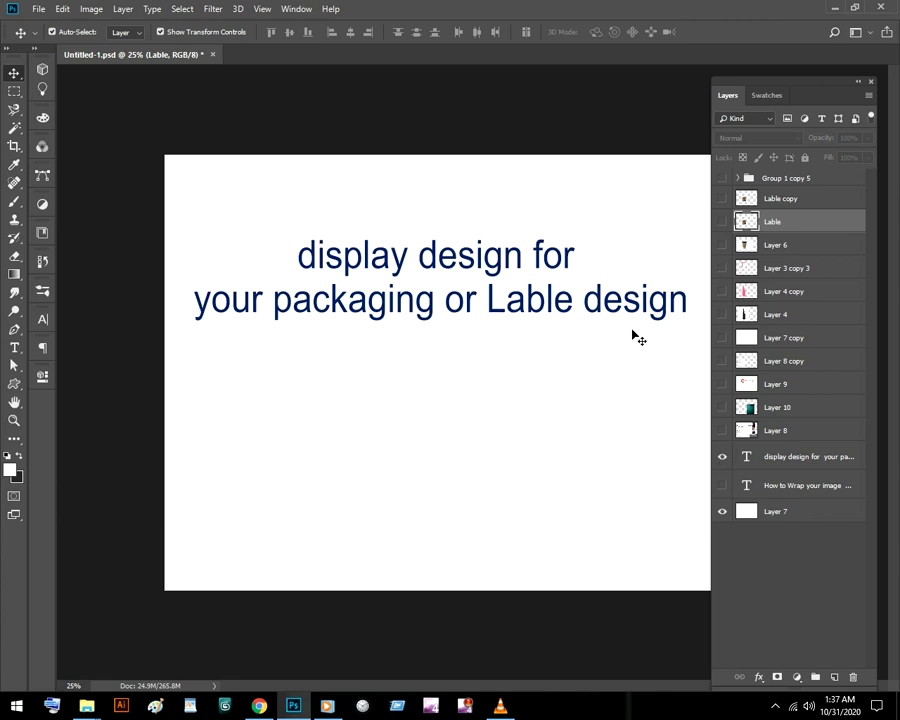
click(723, 456)
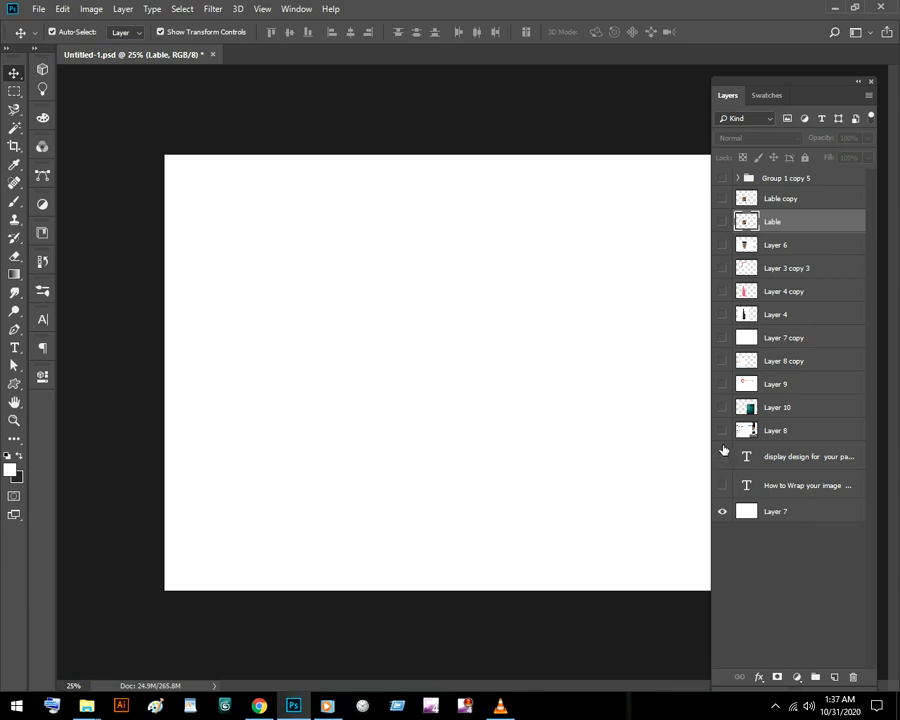
Turn on Layers 8, 10, 9, 8 copy and finally the white Layer 7 copy
click(721, 430)
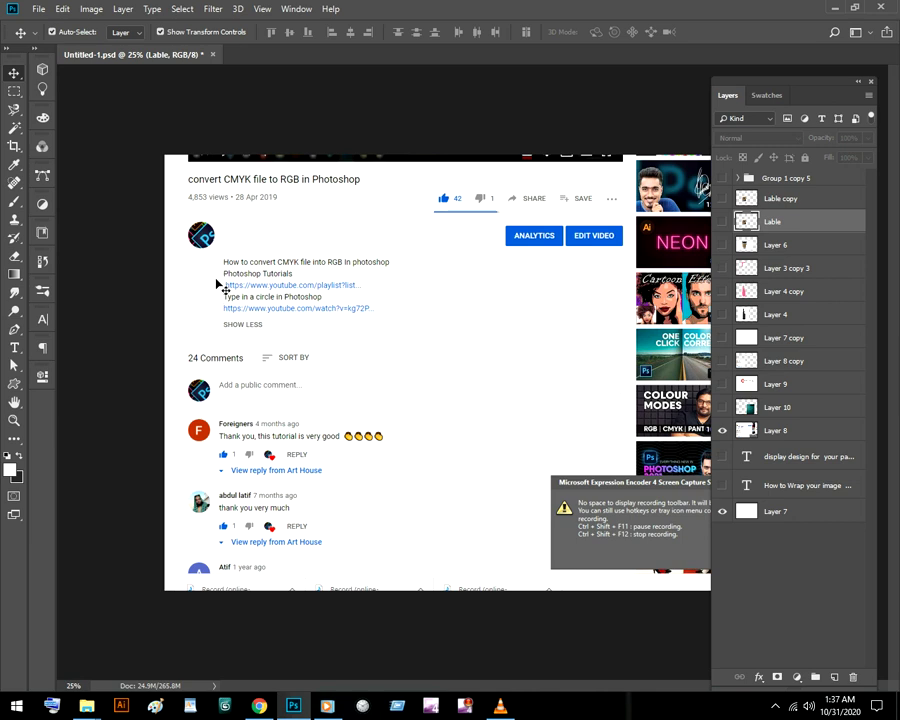
click(722, 407)
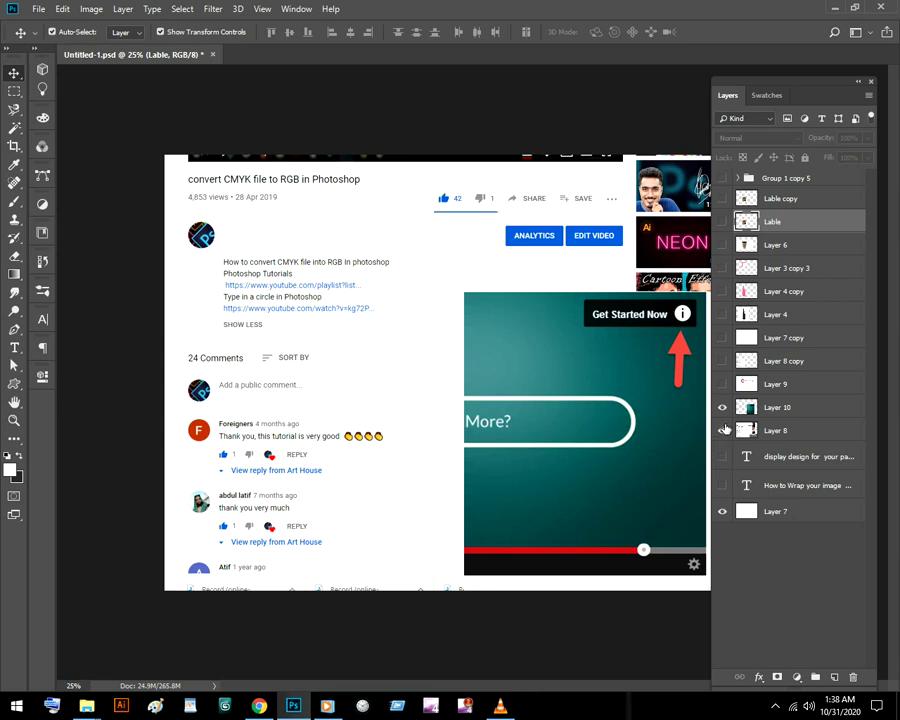
click(722, 385)
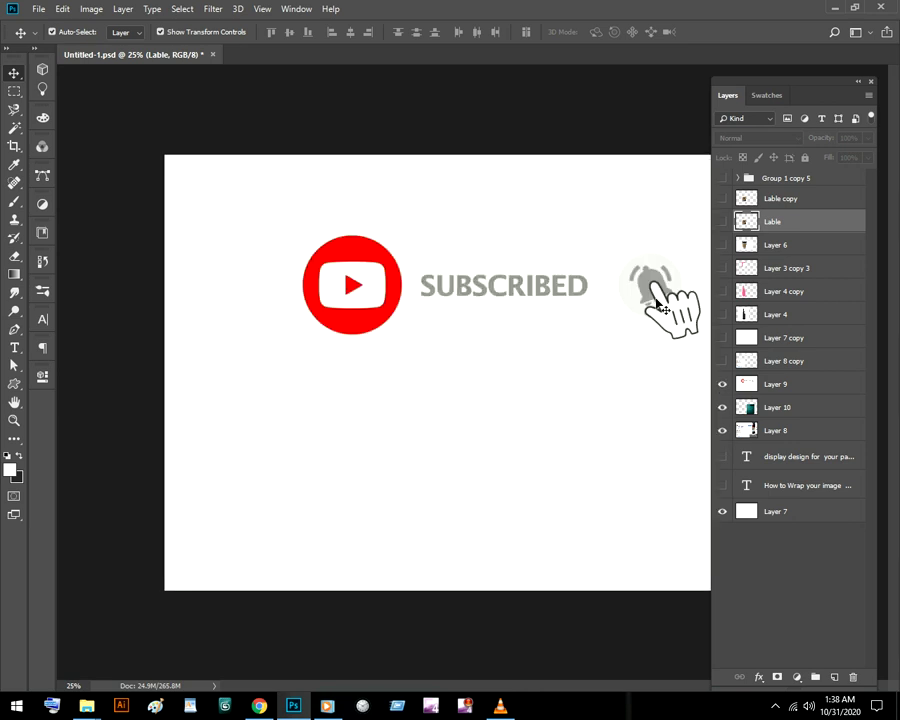
click(722, 361)
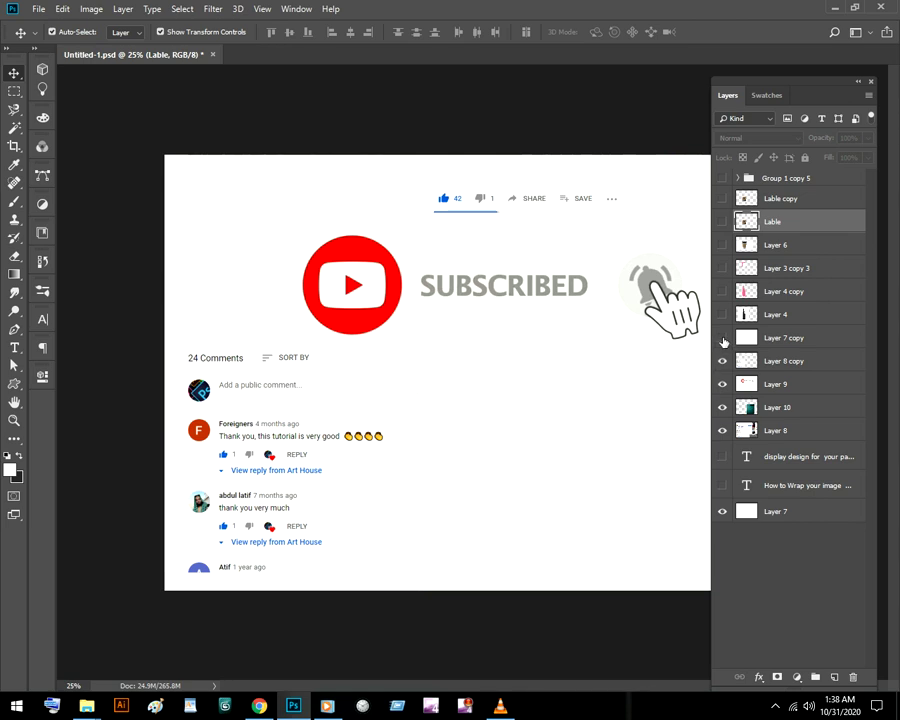
click(722, 338)
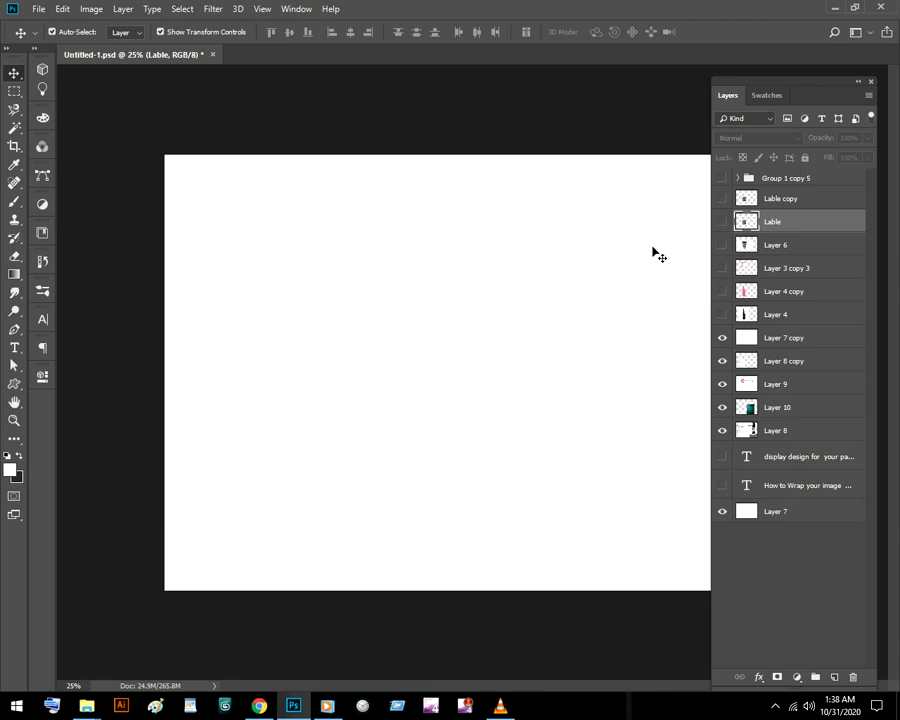
Show the Layer 6 coffee cup and the brown Lable artwork, then enter Free Transform with Ctrl+T
click(722, 245)
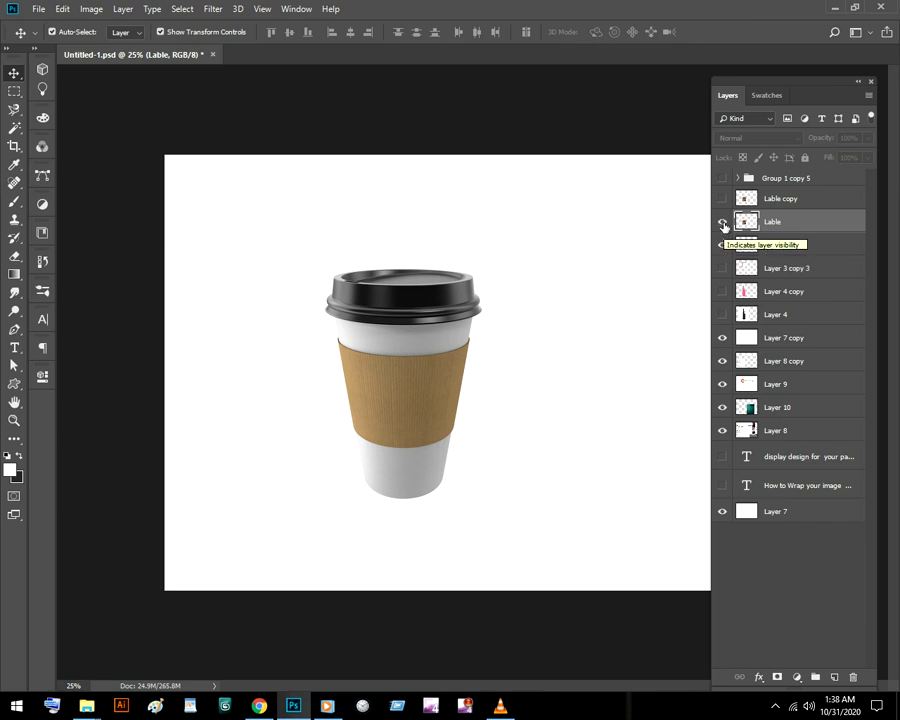
click(723, 223)
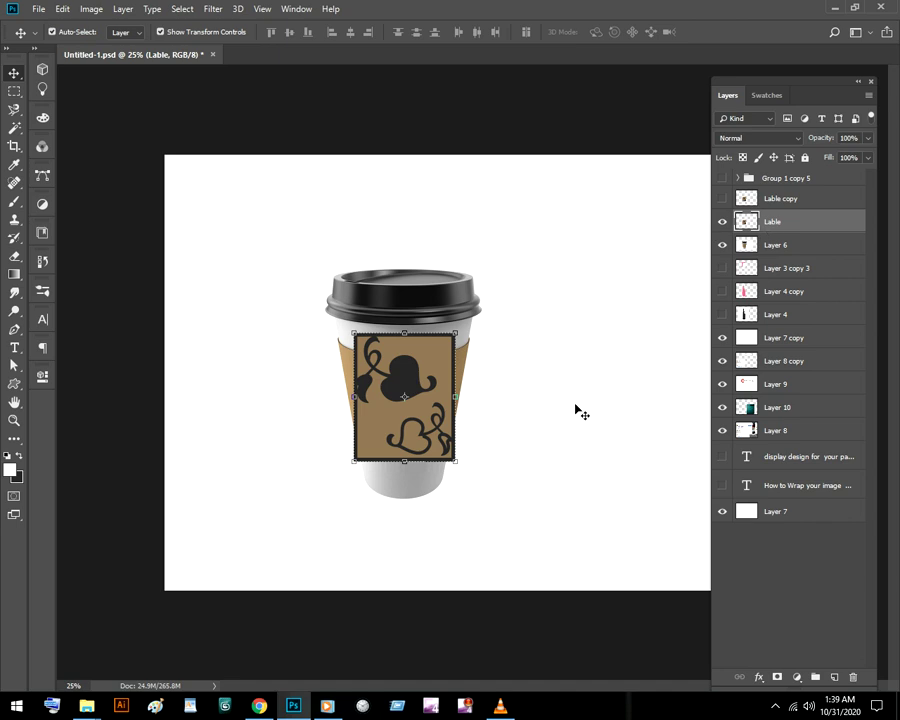
key(ctrl)
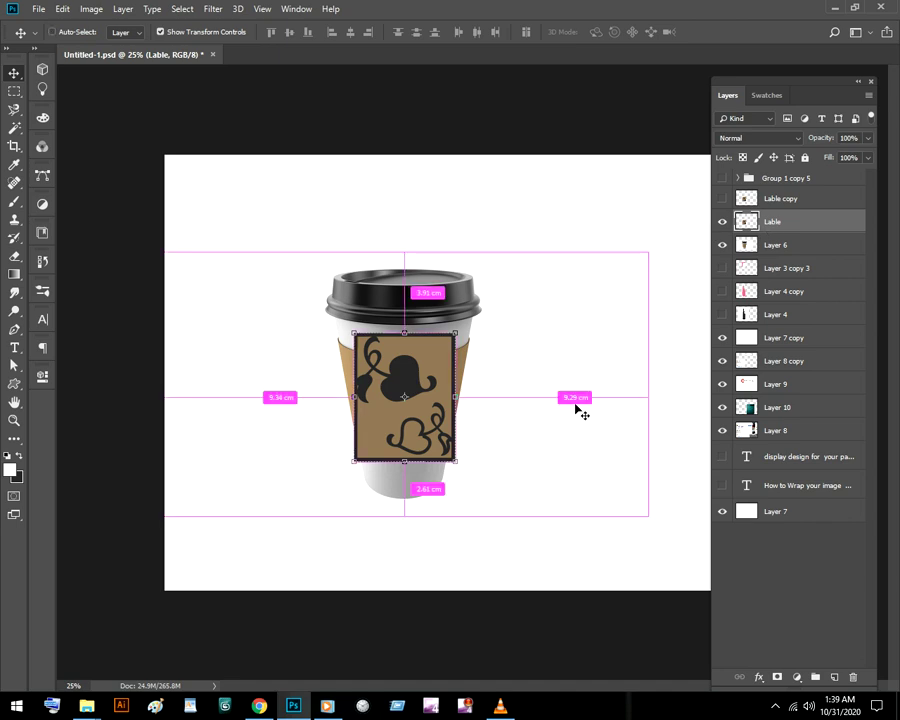
key(ctrl+t)
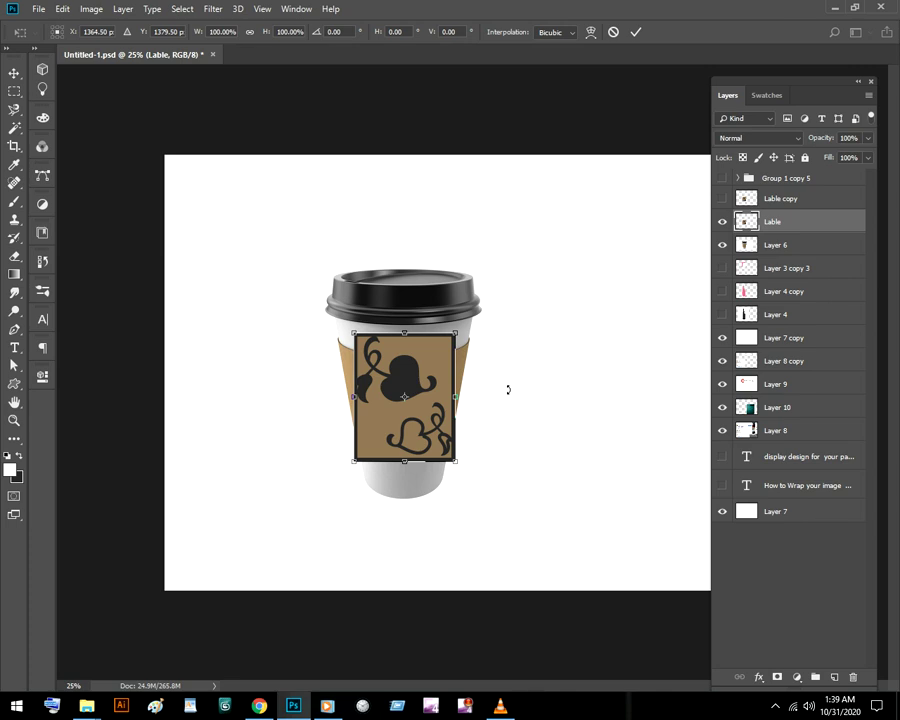
Warp the label with the Arc Lower preset, then convert it to a Custom warp
right_click(370, 377)
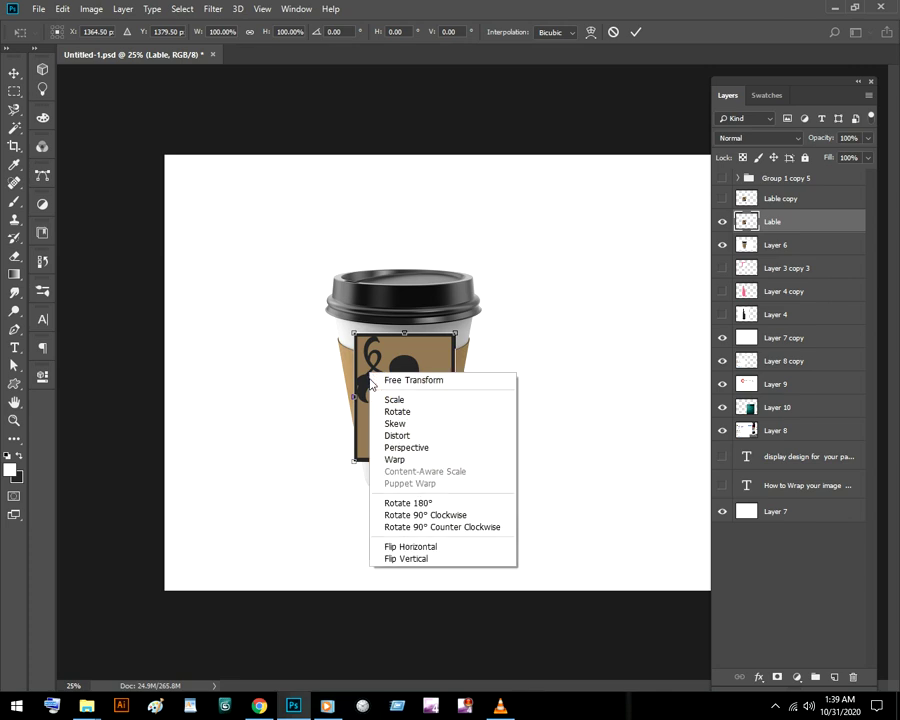
click(414, 460)
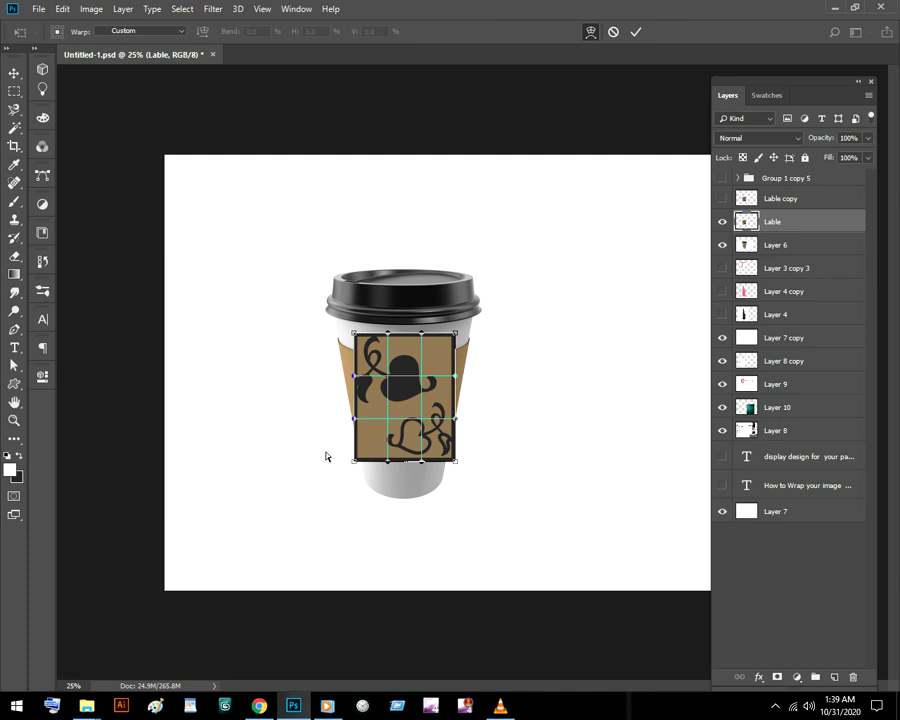
click(182, 32)
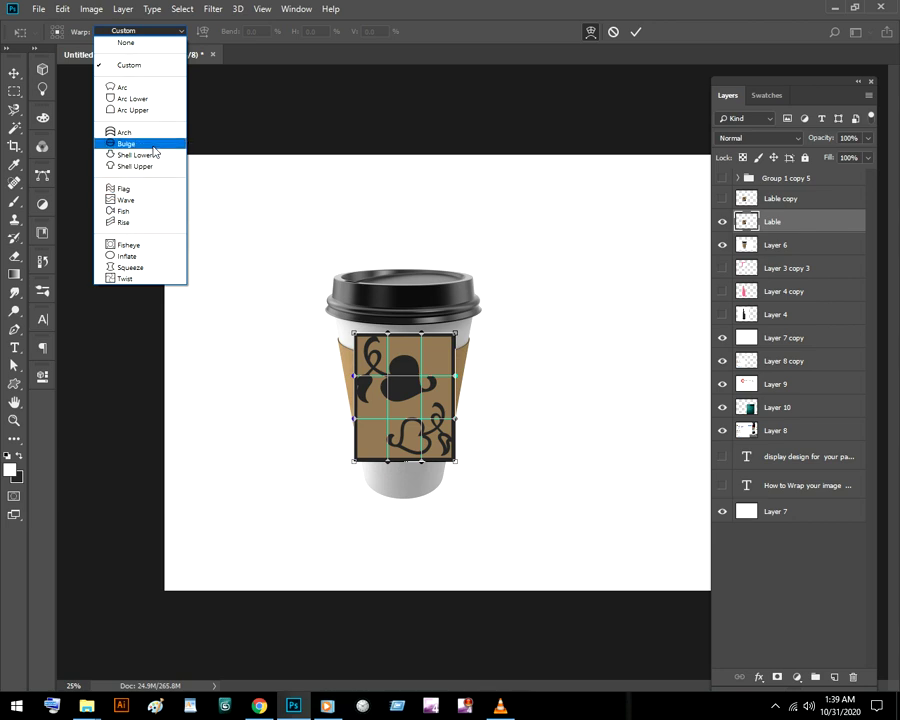
click(134, 98)
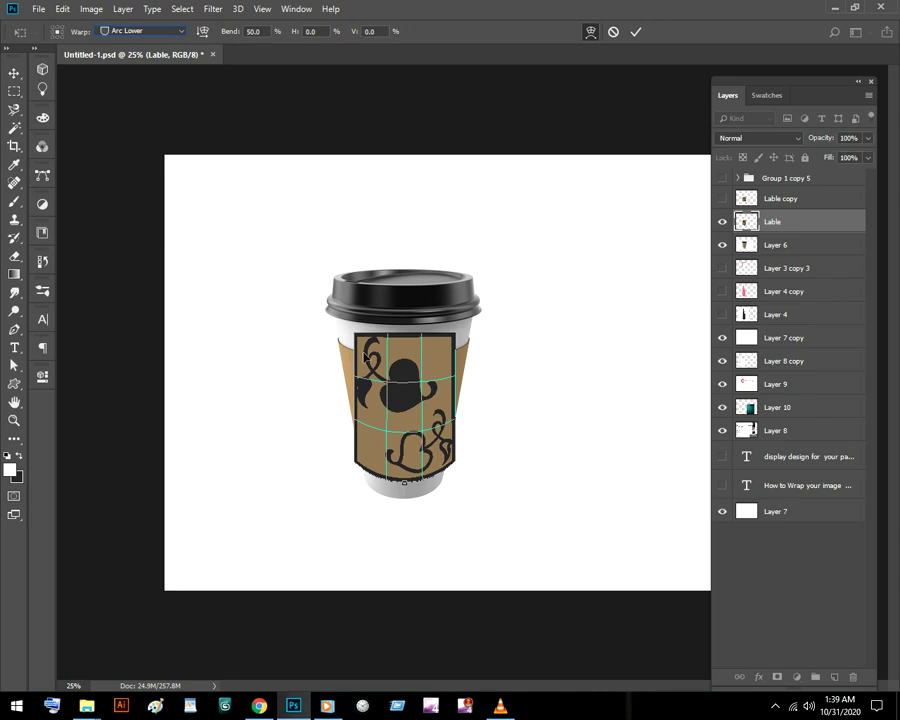
click(150, 31)
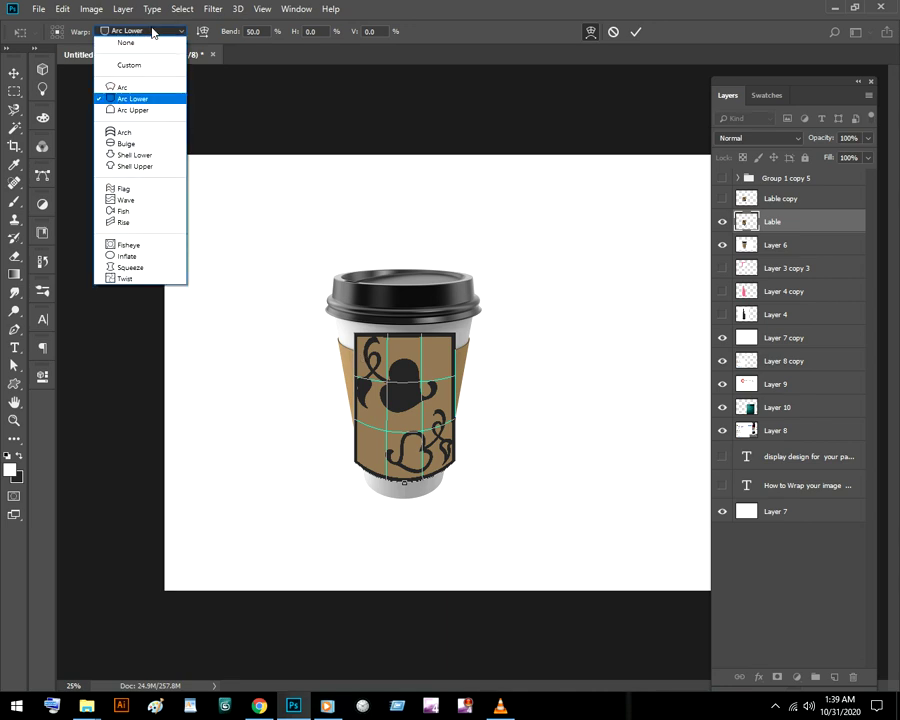
click(149, 66)
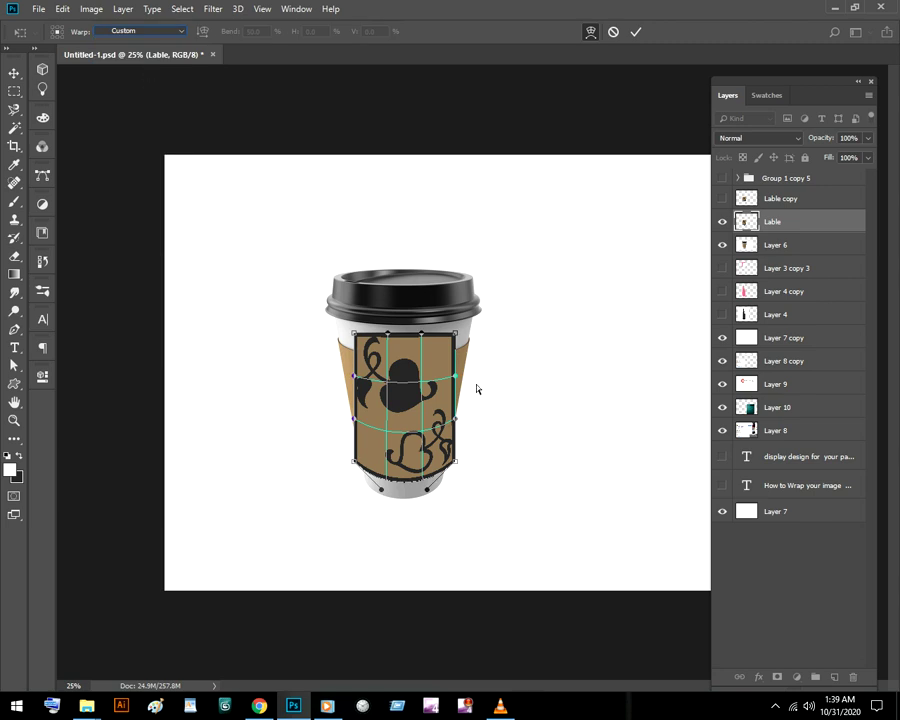
Drag the label's four corner handles out to the cup edges and up the sleeve
scroll(477, 389, up, 1)
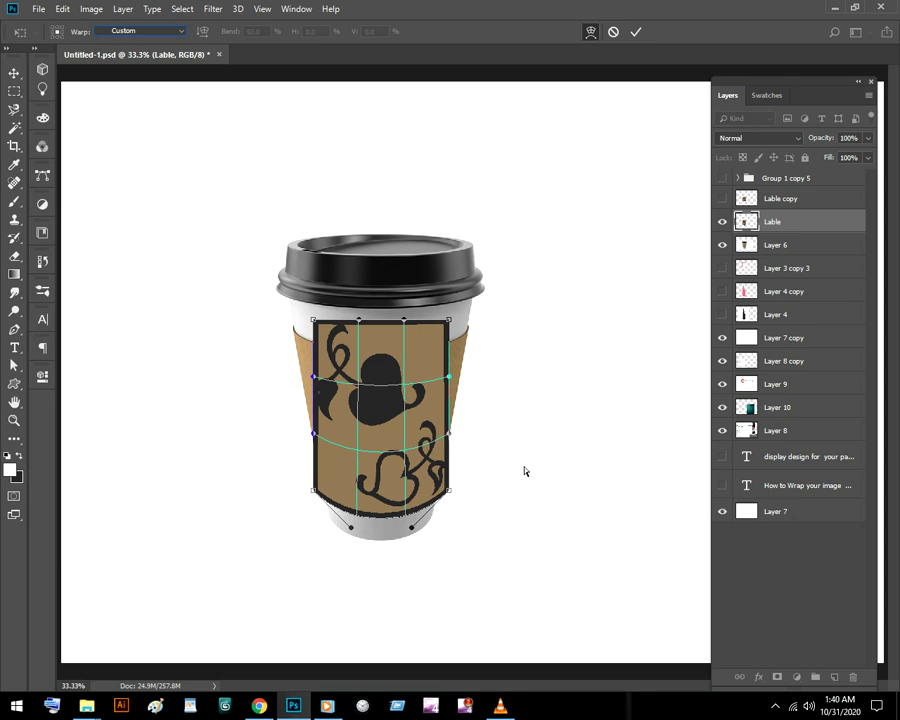
drag(316, 328, 292, 330)
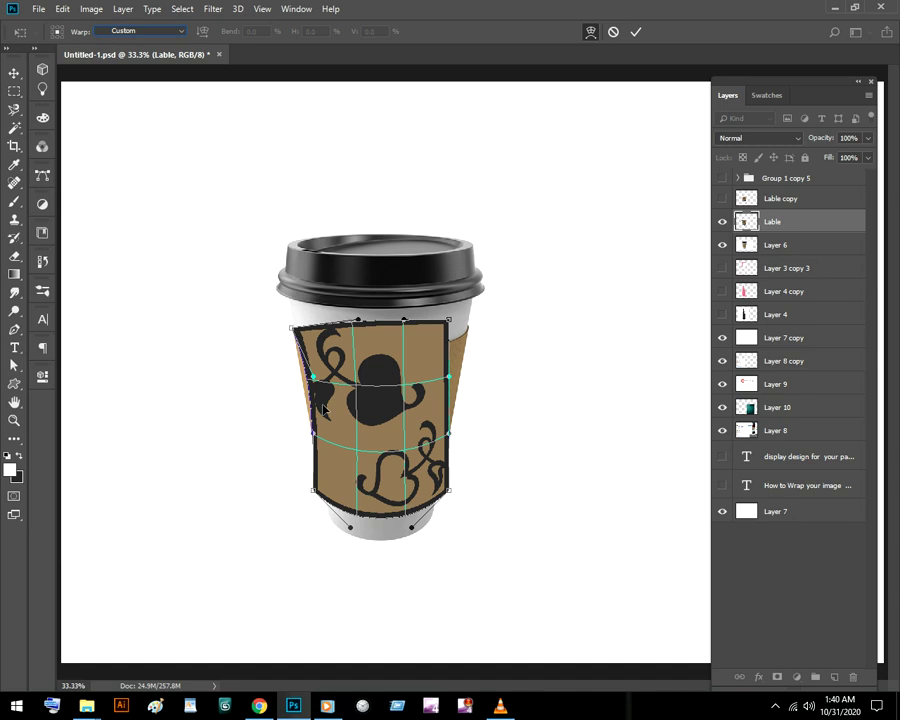
drag(313, 493, 304, 381)
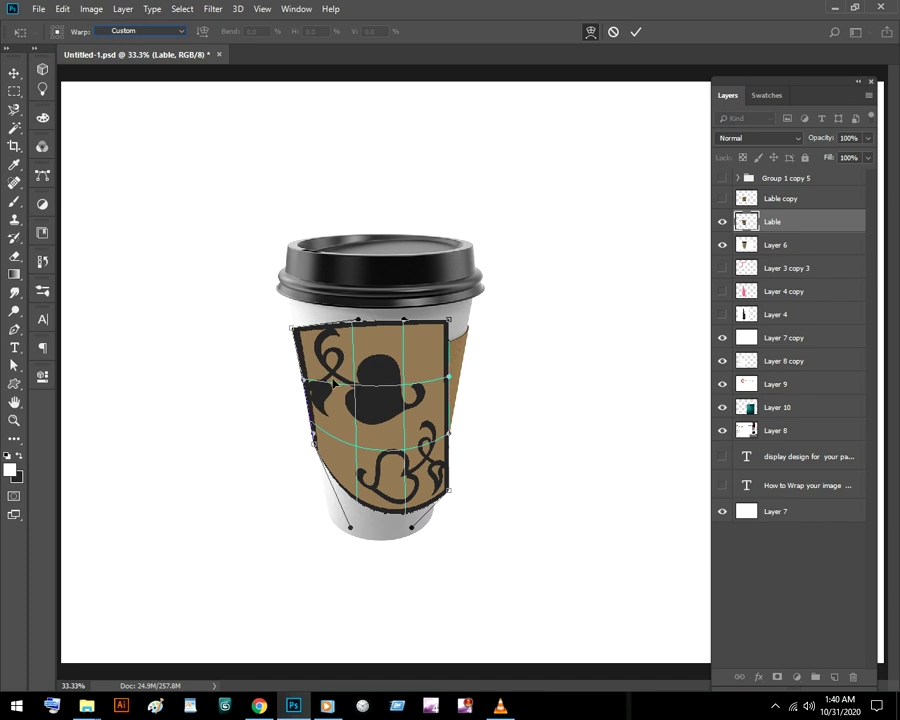
drag(451, 323, 471, 330)
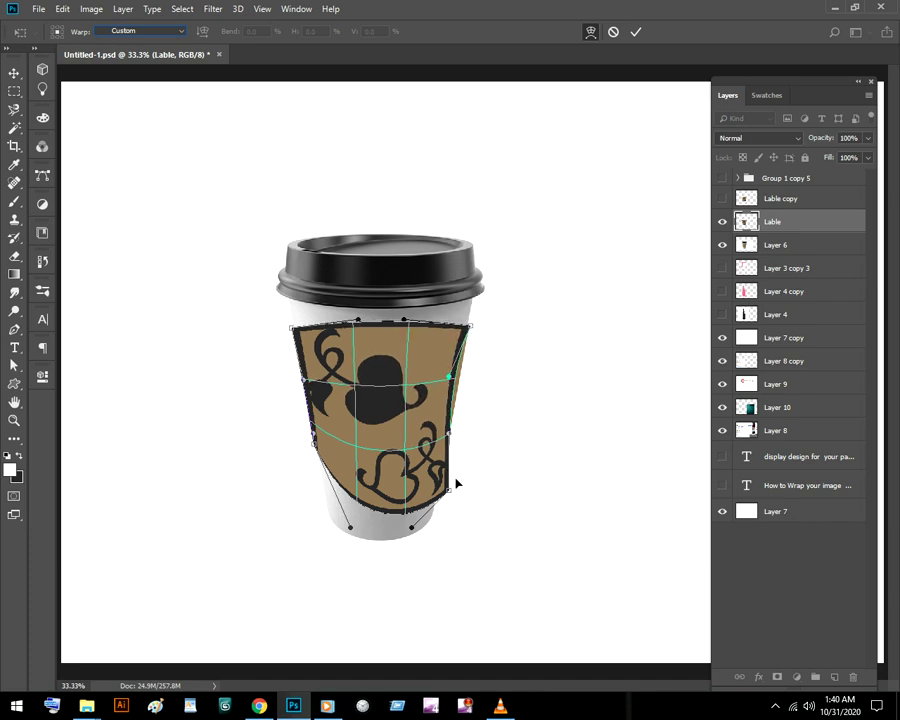
drag(449, 490, 448, 446)
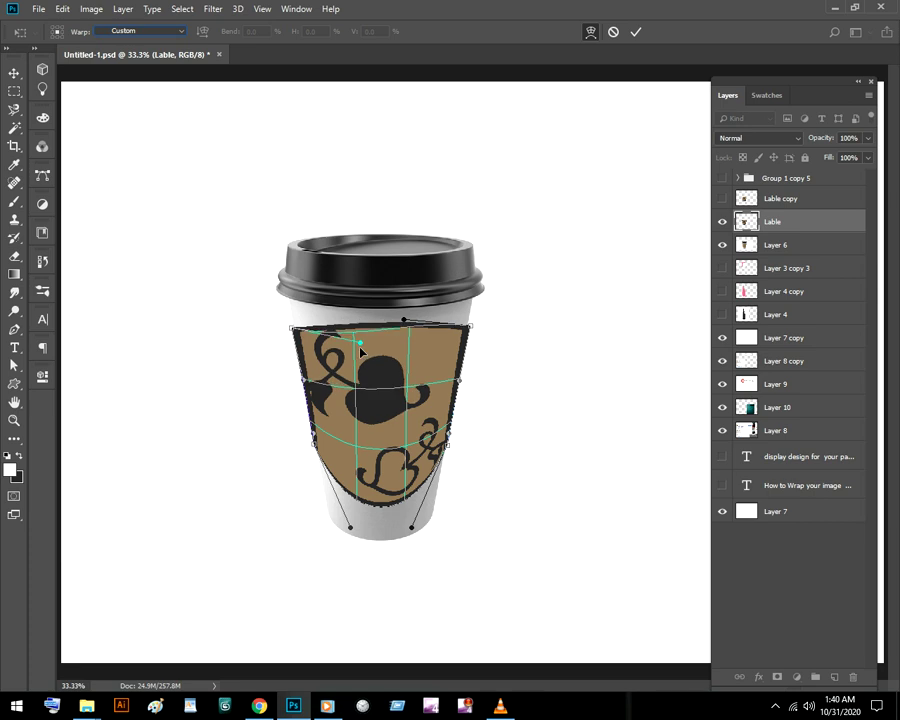
Curve the label's top and bottom edges to follow the sleeve, then apply the warp
drag(361, 343, 363, 380)
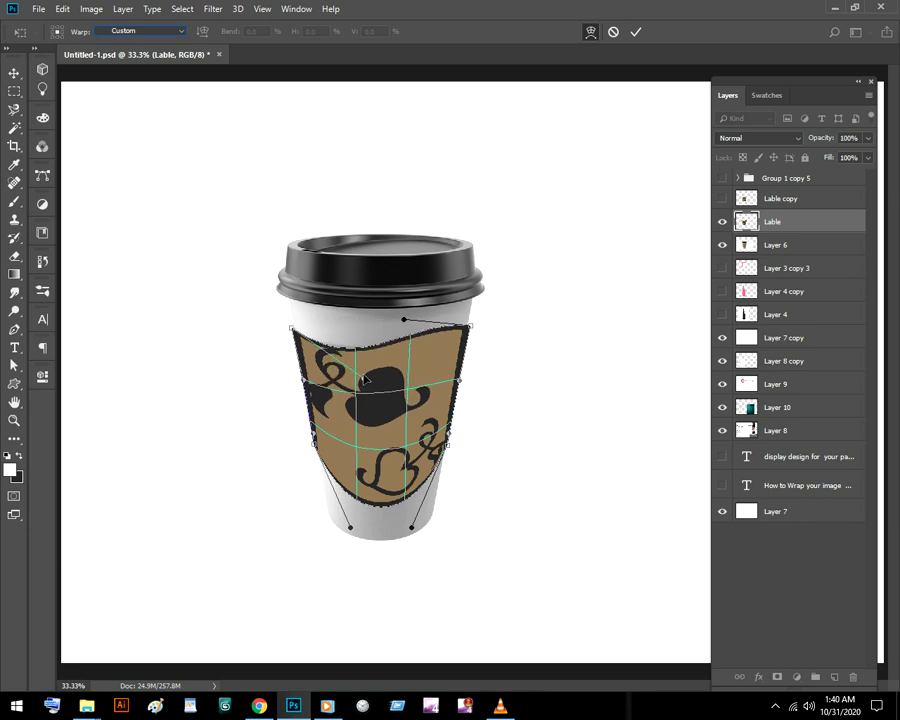
drag(404, 319, 415, 359)
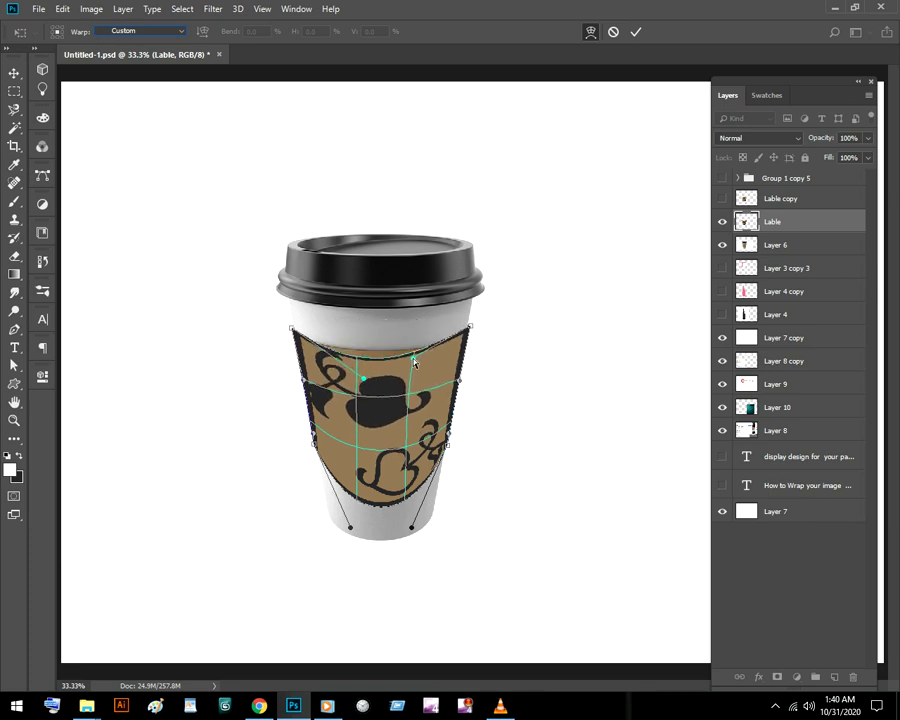
drag(364, 379, 366, 367)
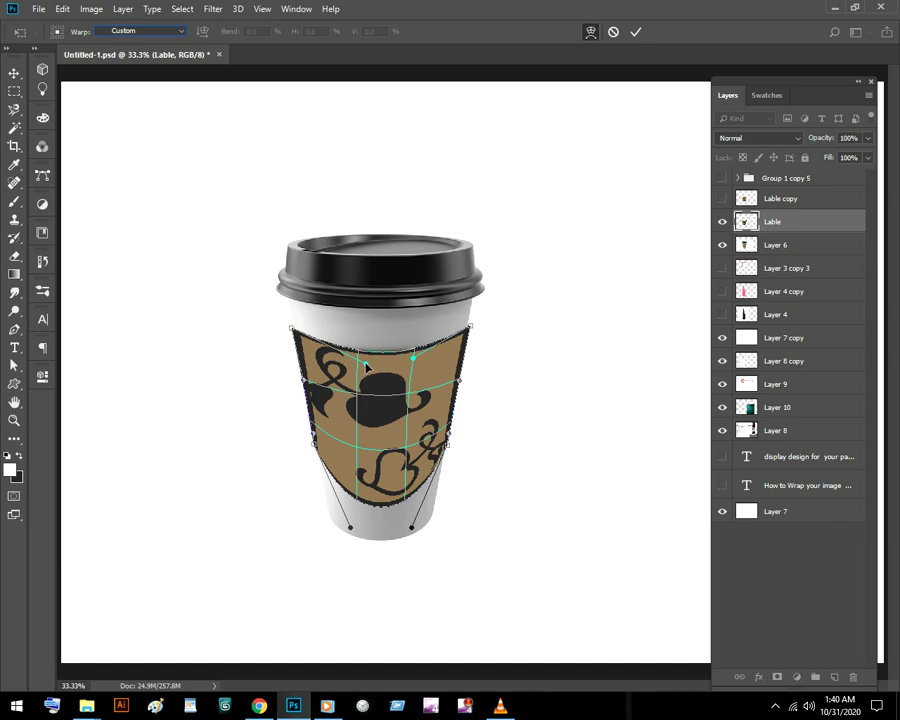
drag(350, 527, 348, 473)
drag(412, 530, 407, 490)
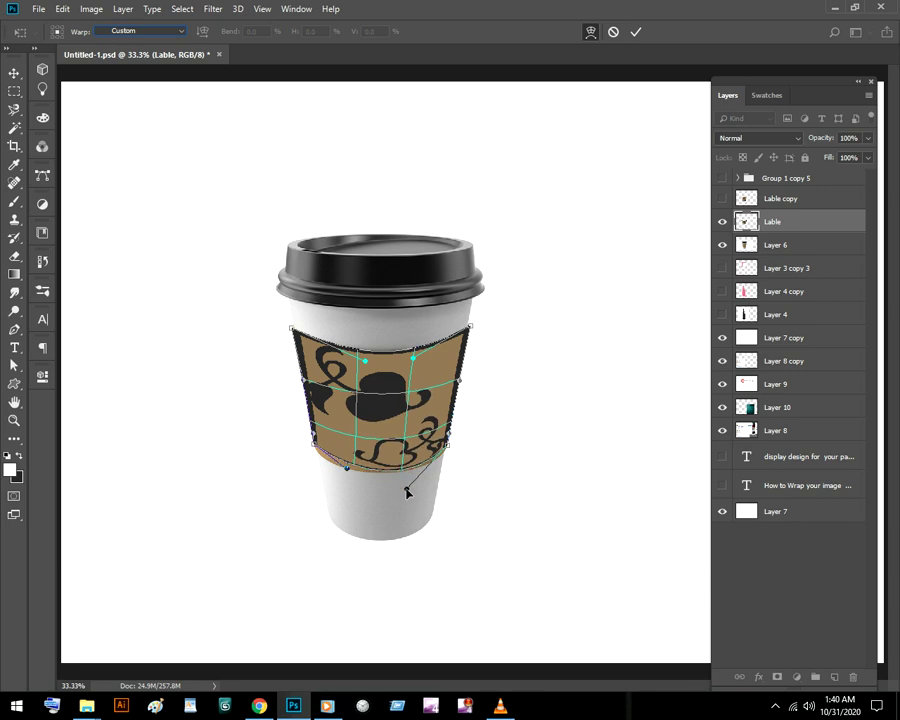
mouse_move(346, 471)
mouse_down()
mouse_move(346, 479)
mouse_move(306, 410)
mouse_move(318, 404)
mouse_move(315, 446)
mouse_move(346, 473)
mouse_up()
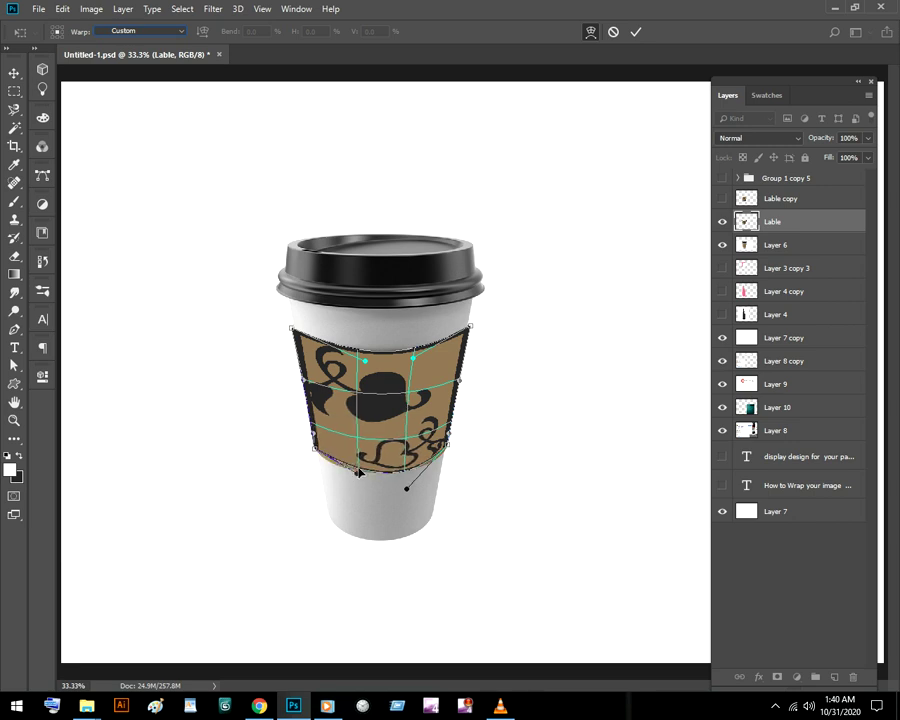
drag(355, 473, 351, 477)
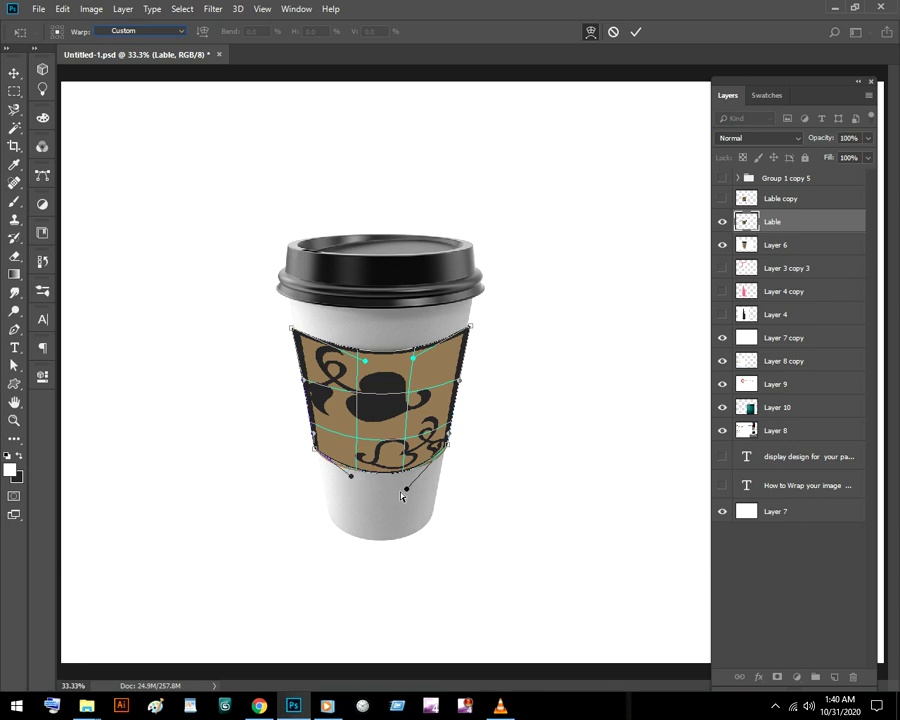
drag(406, 491, 406, 482)
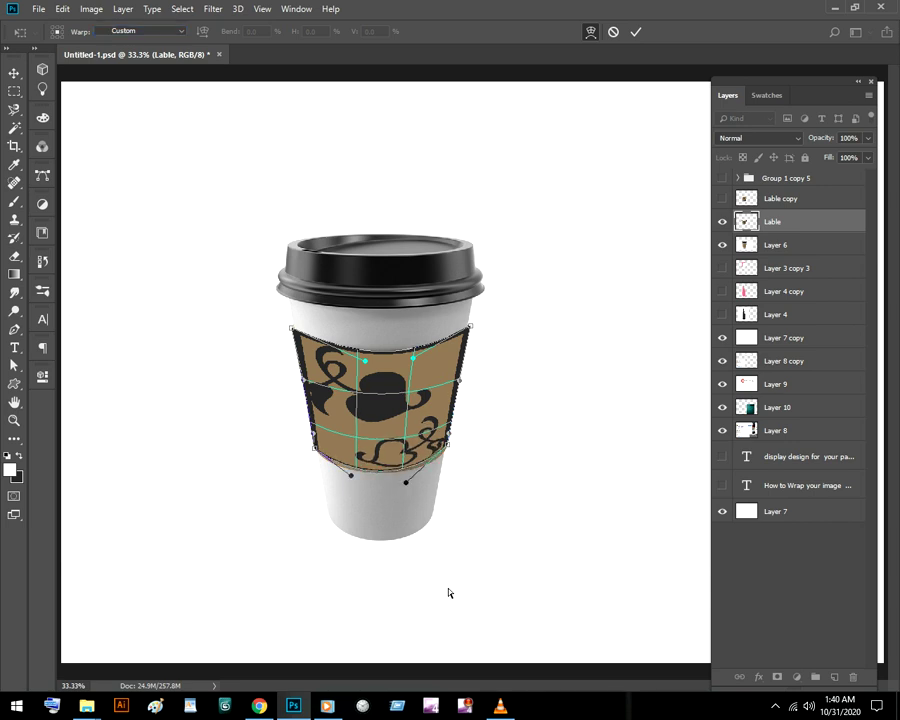
click(14, 73)
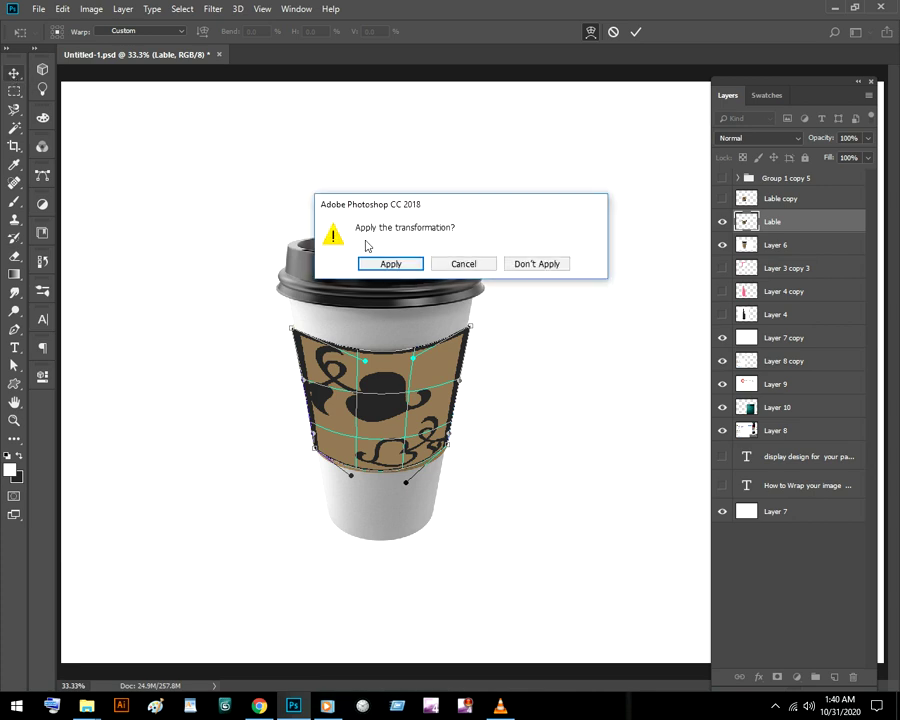
click(390, 263)
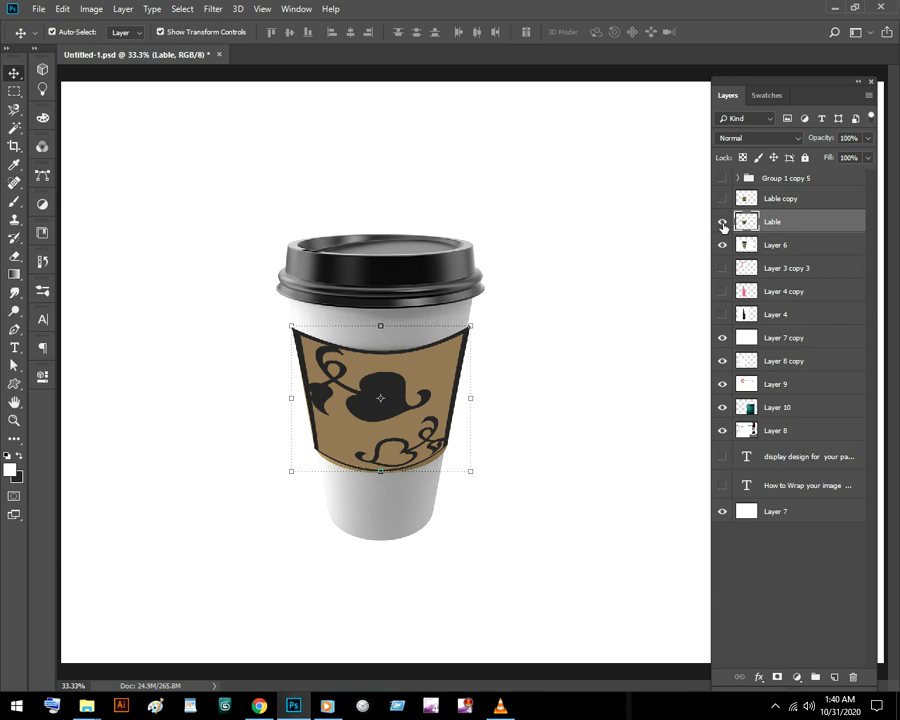
Hide the Lable and Layer 6 cup, and show Layer 4, Layer 4 copy and Layer 3 copy 3
click(722, 221)
click(722, 245)
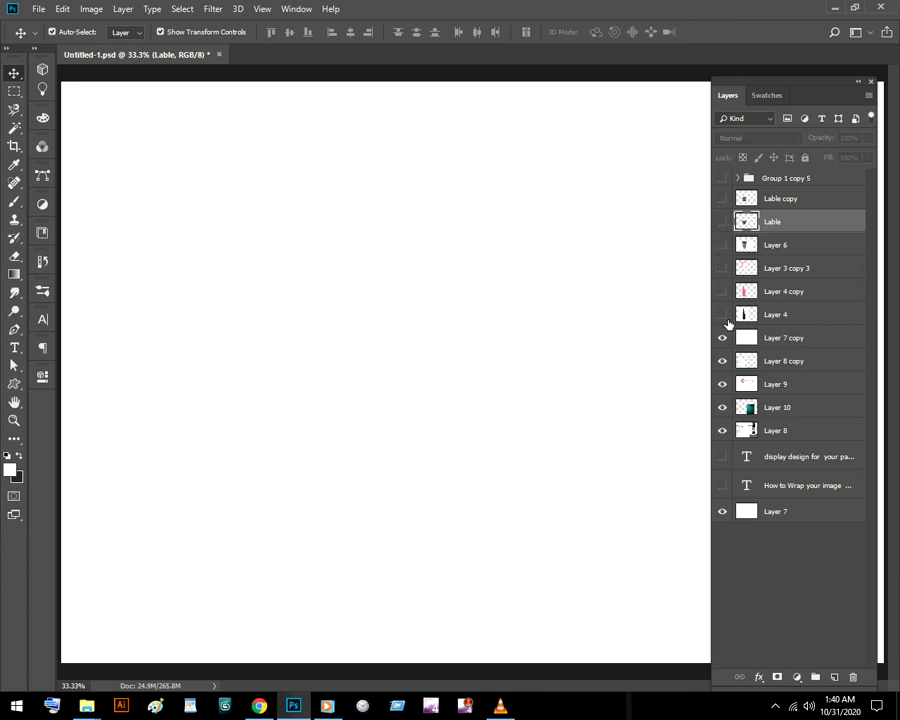
click(722, 314)
click(722, 291)
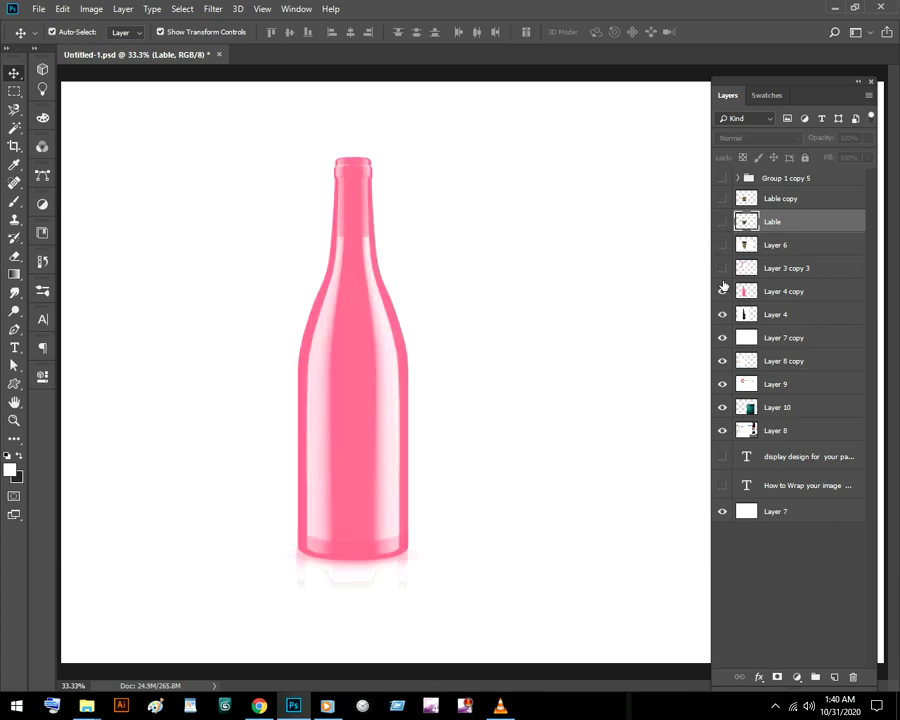
click(722, 268)
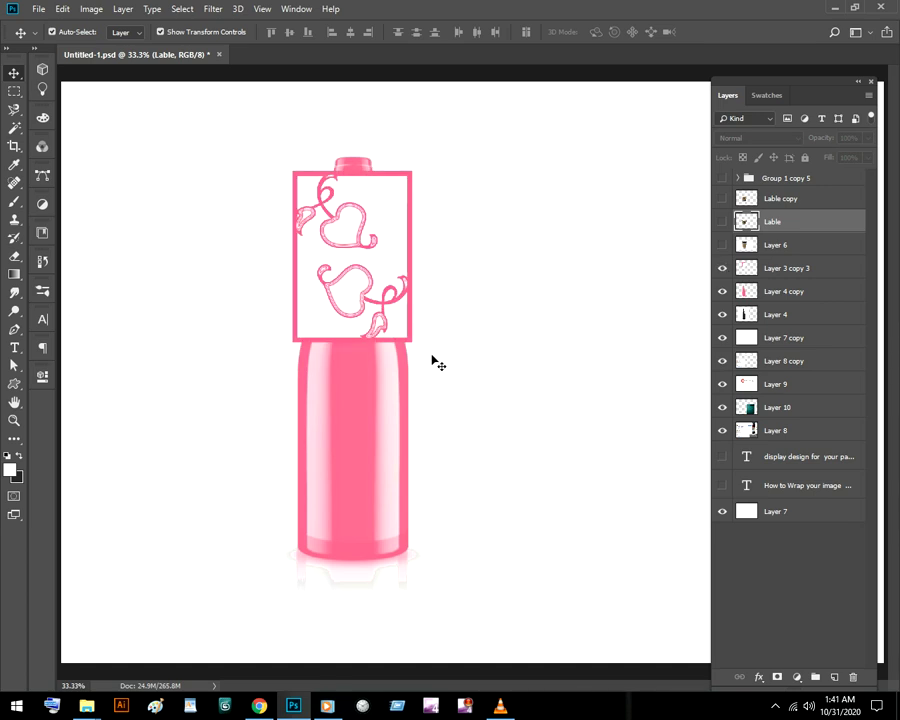
Move the Layer 3 copy 3 heart label down onto the bottle body and free-transform it again
click(397, 292)
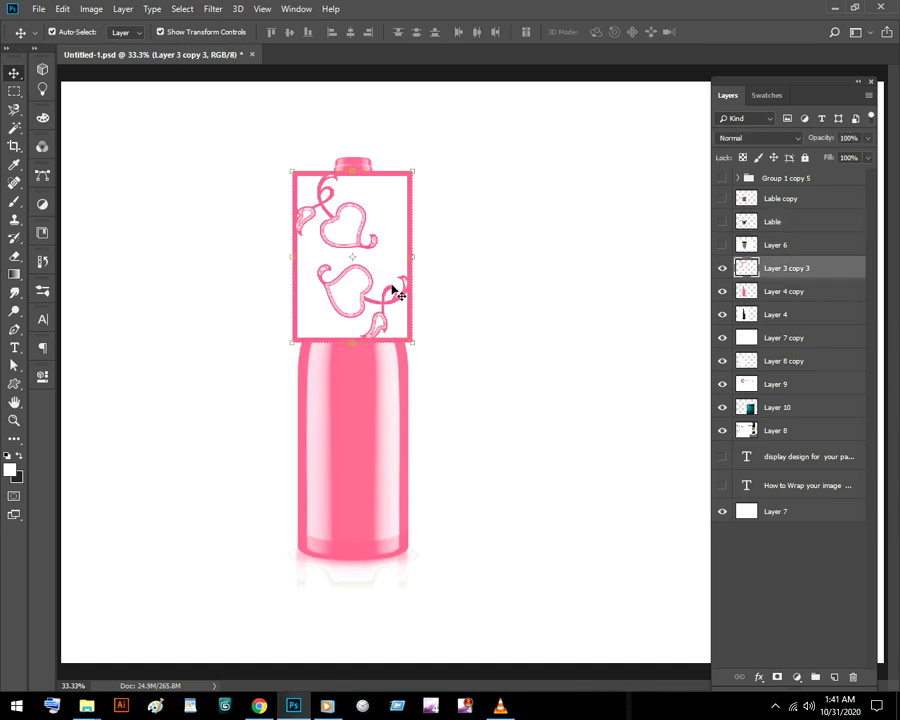
key(ctrl+t)
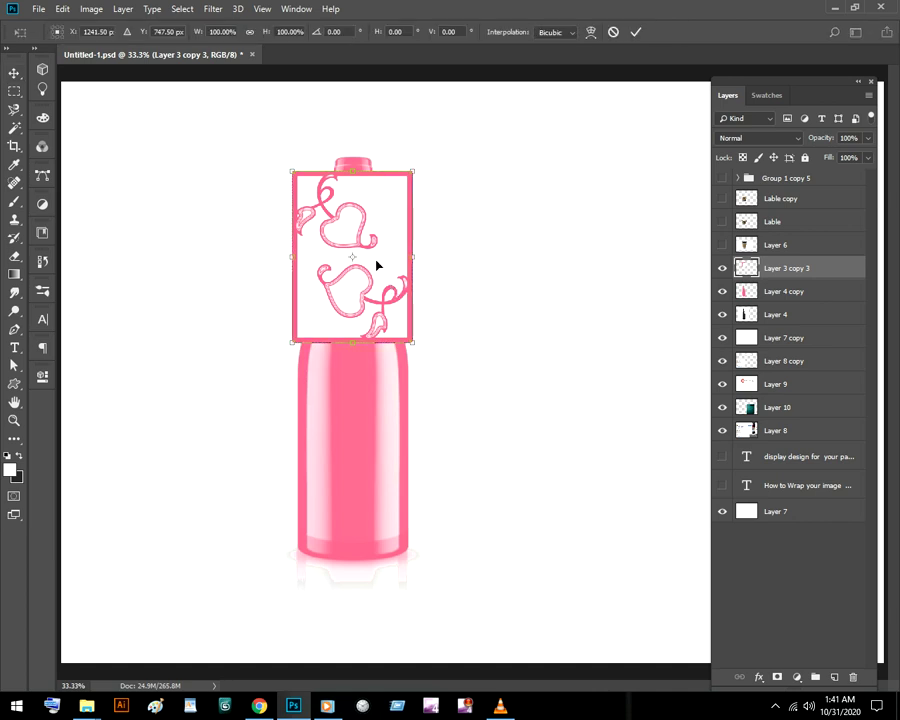
right_click(377, 265)
click(419, 348)
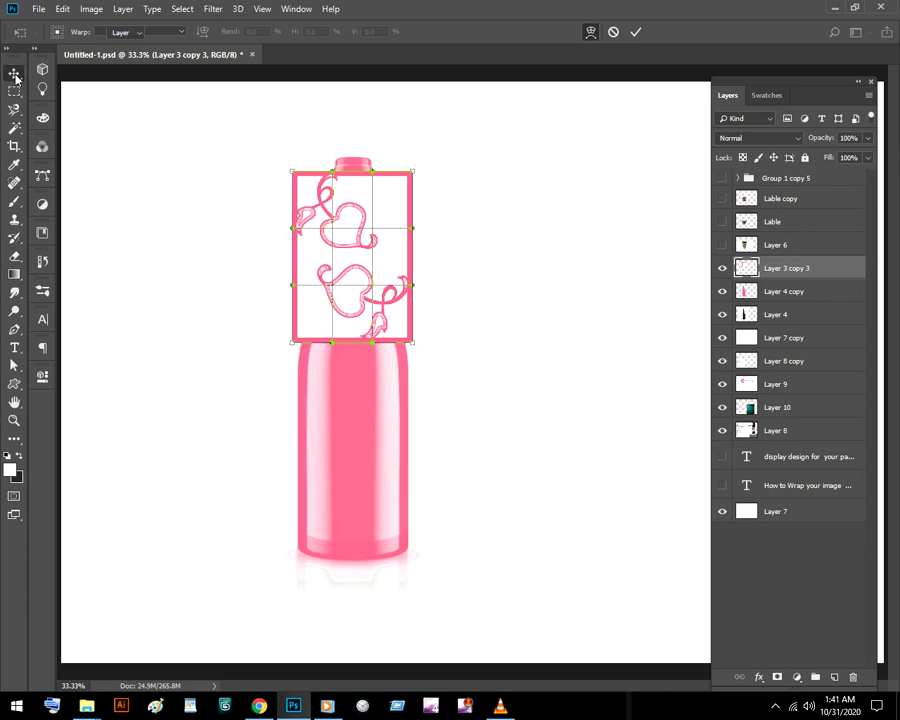
key(Return)
drag(370, 252, 373, 450)
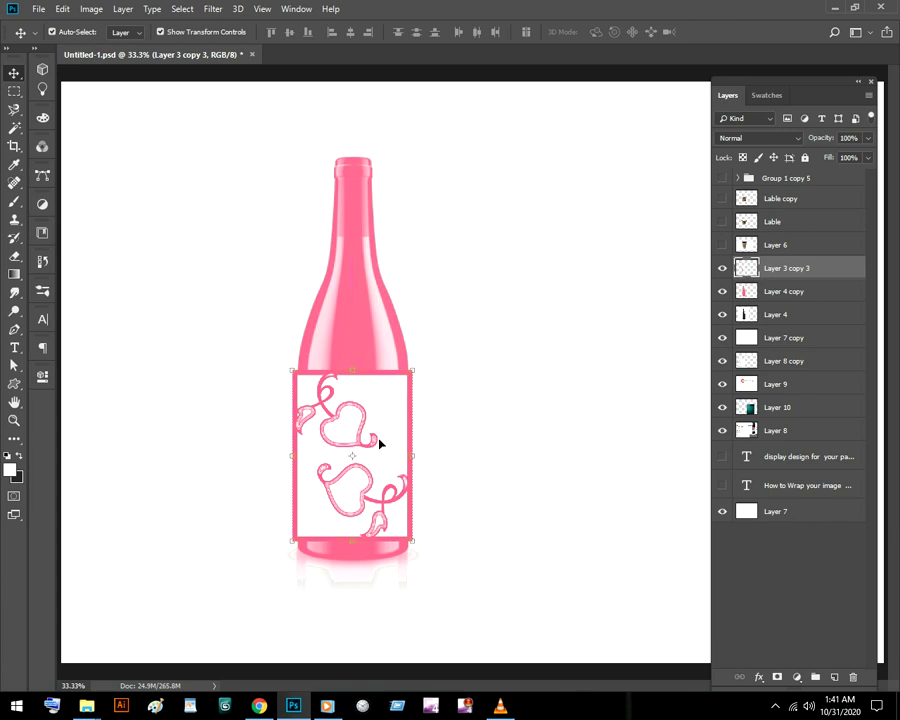
key(ctrl+t)
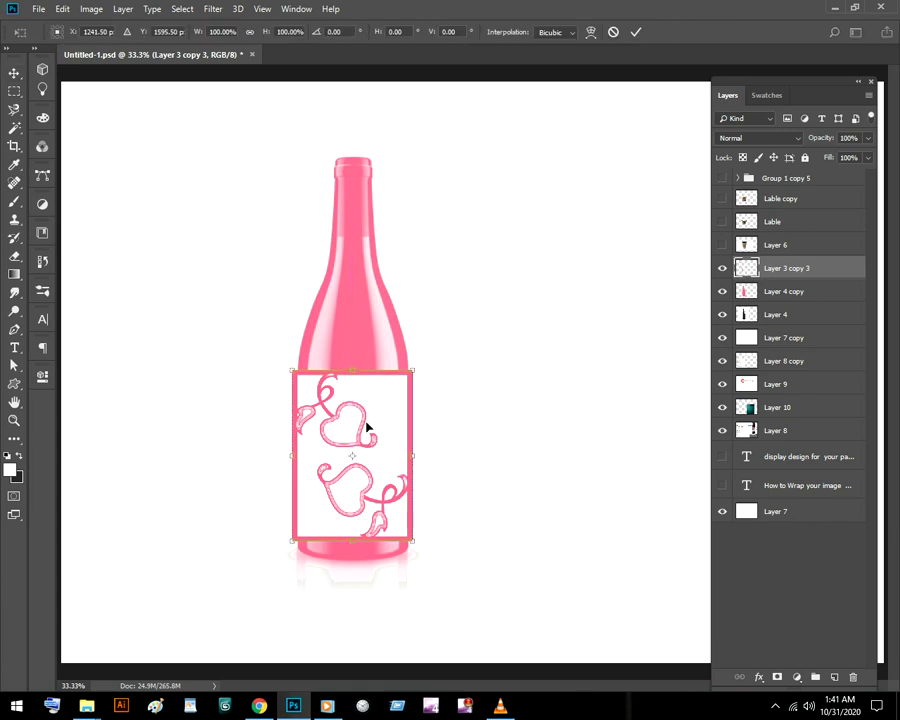
Warp the heart label with Arc Lower, switch to Custom, and pull its top corners inward
right_click(349, 419)
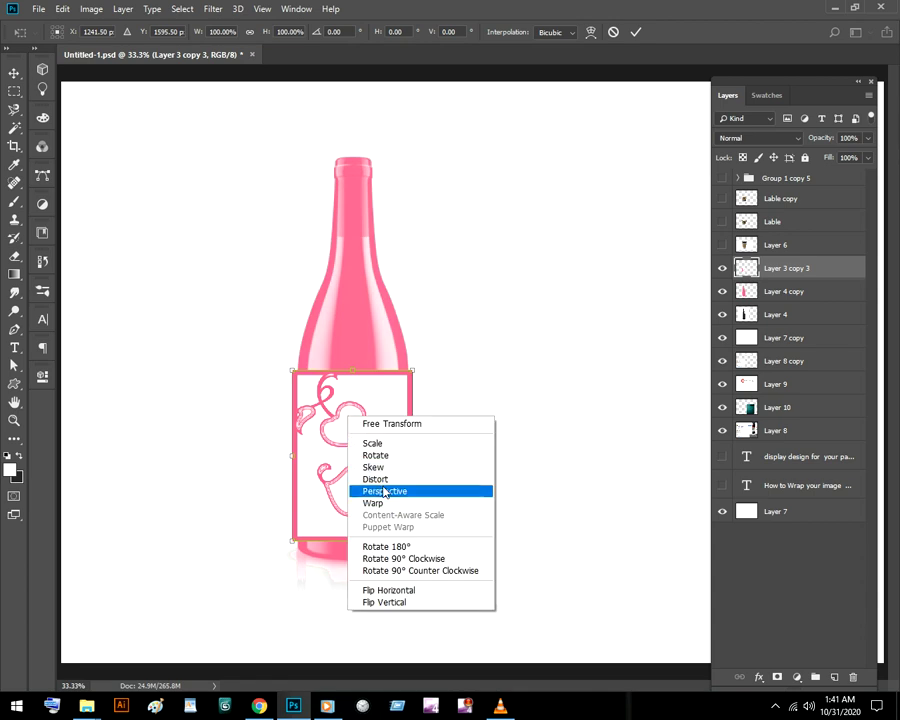
click(392, 500)
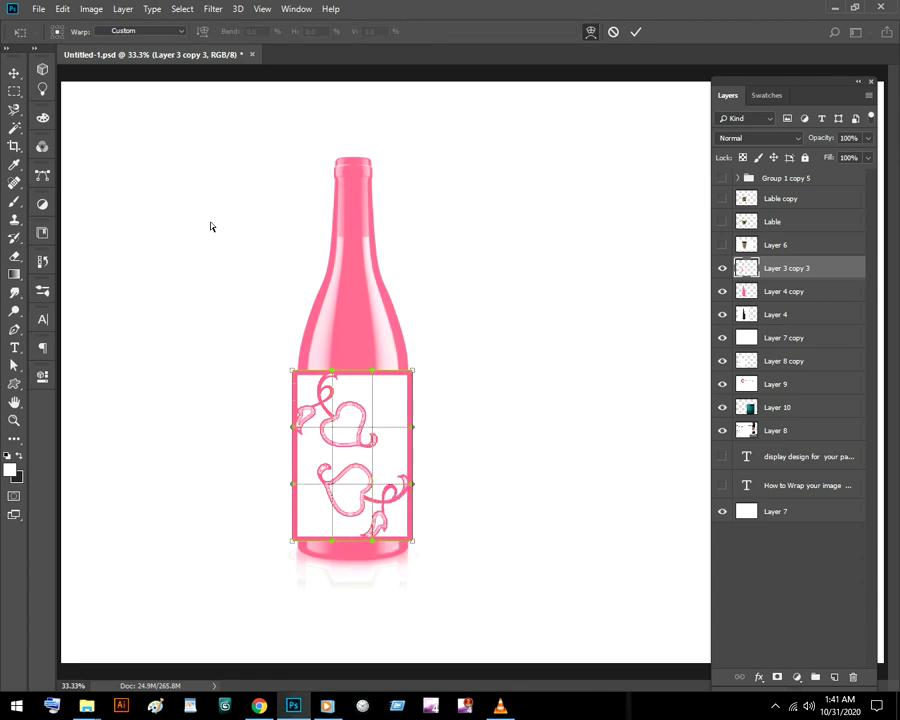
click(125, 32)
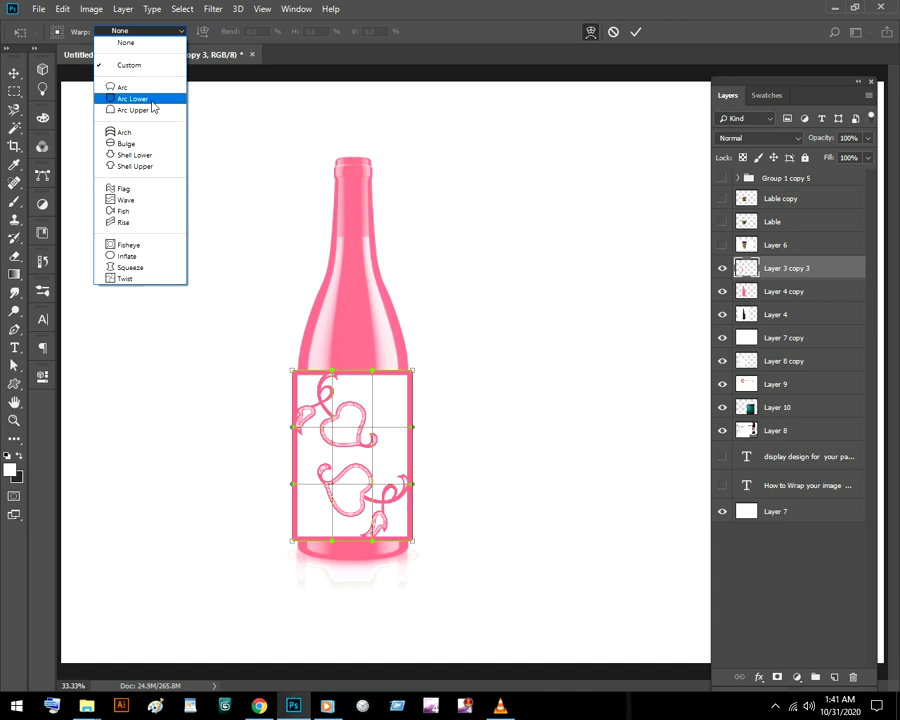
click(133, 99)
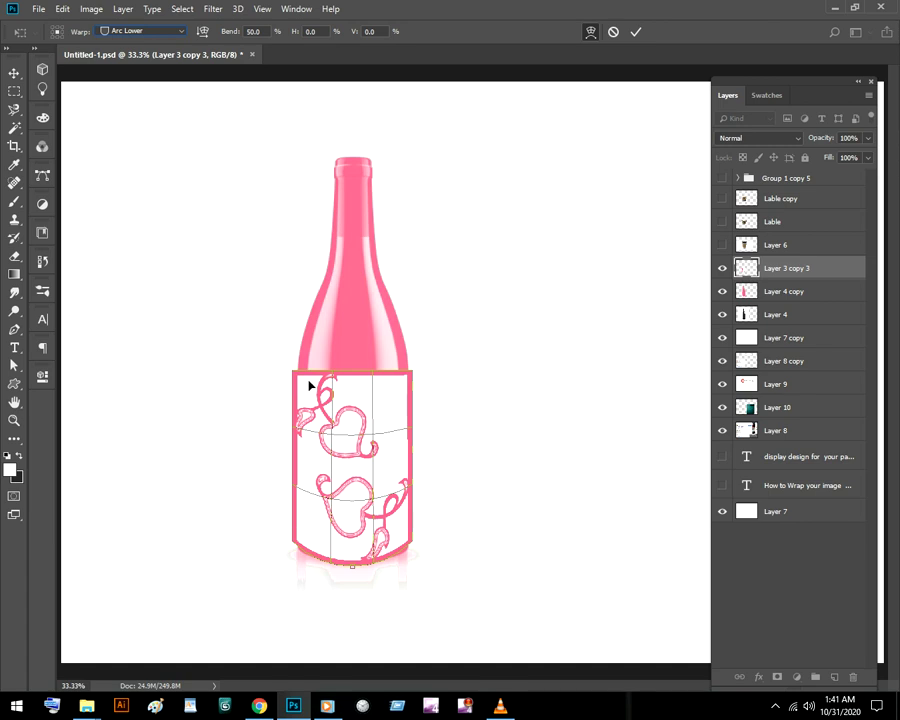
click(112, 32)
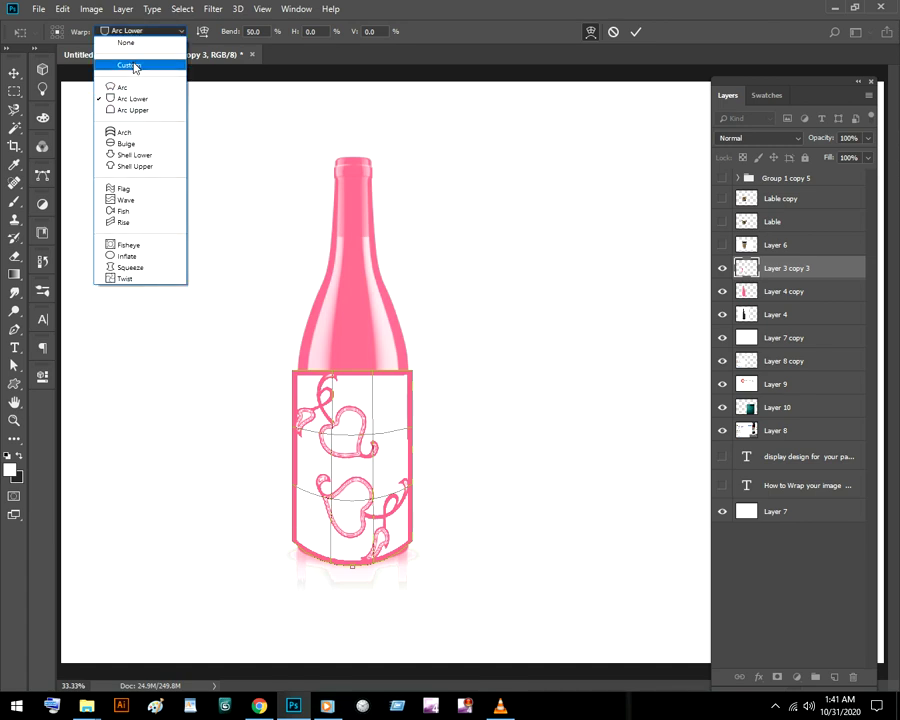
click(126, 53)
drag(296, 374, 297, 381)
drag(411, 375, 331, 392)
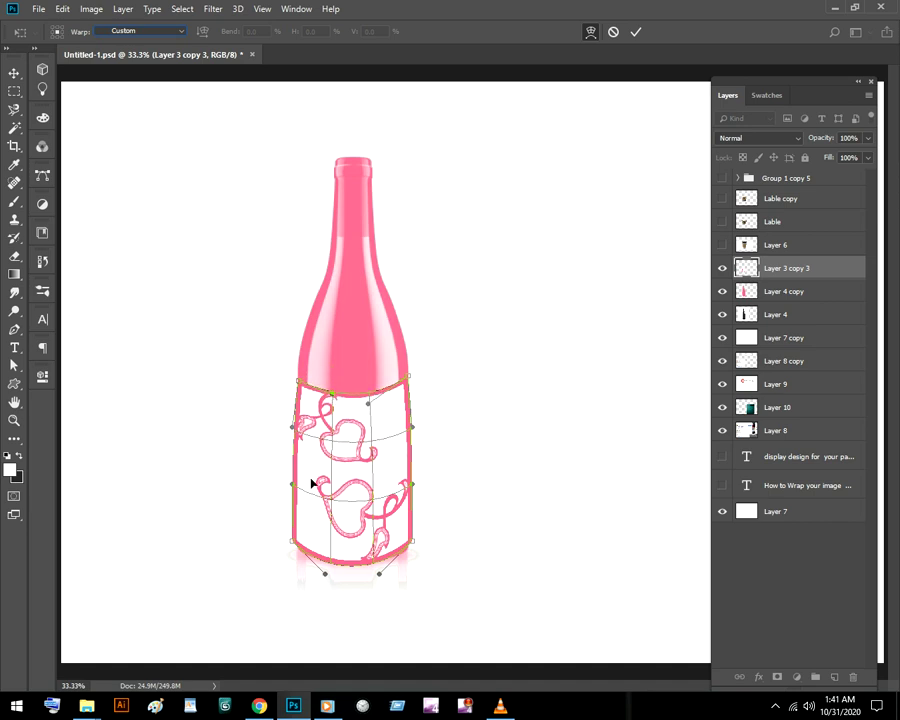